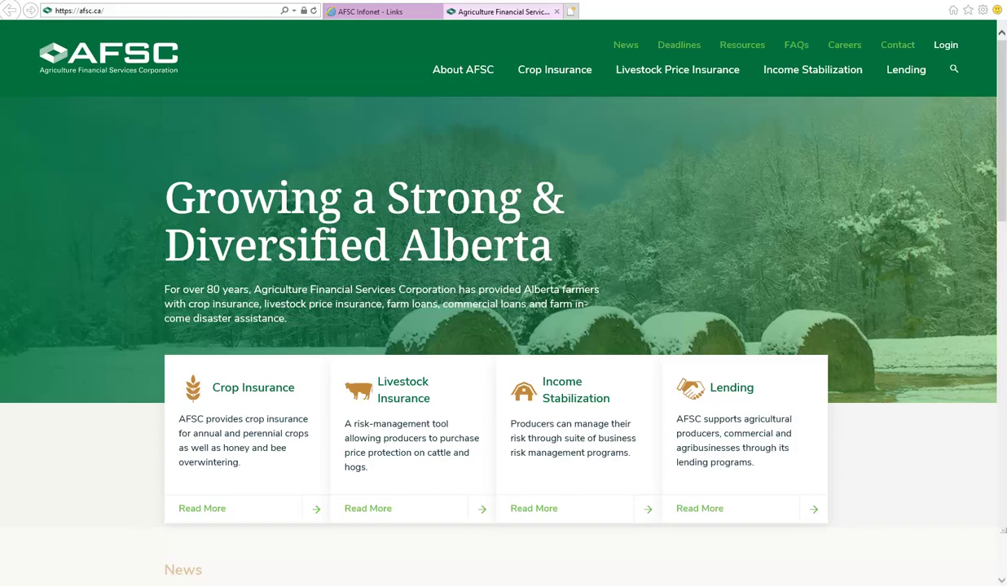
Step: Sign in to AFSC Connect with the account username and password
click(945, 45)
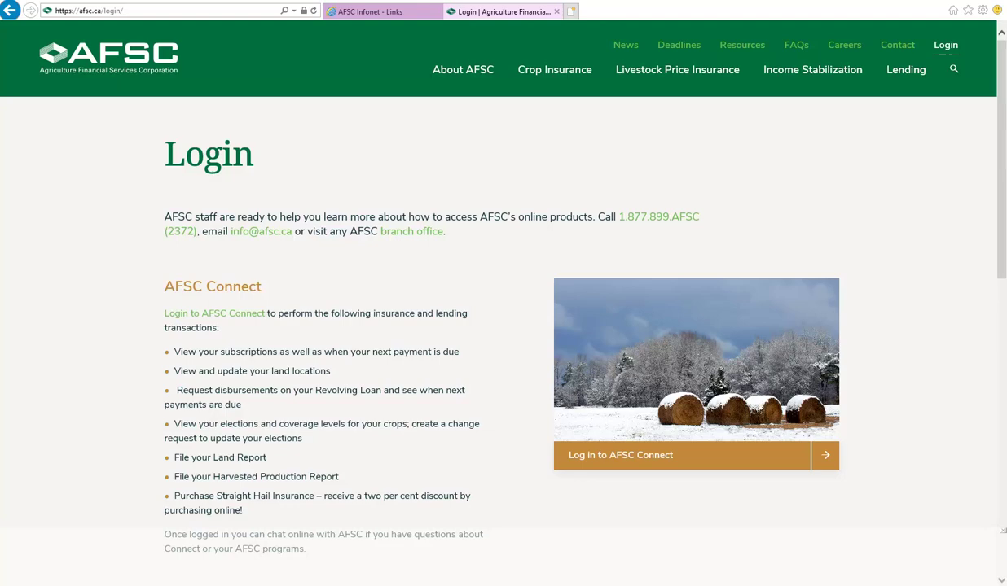
click(214, 313)
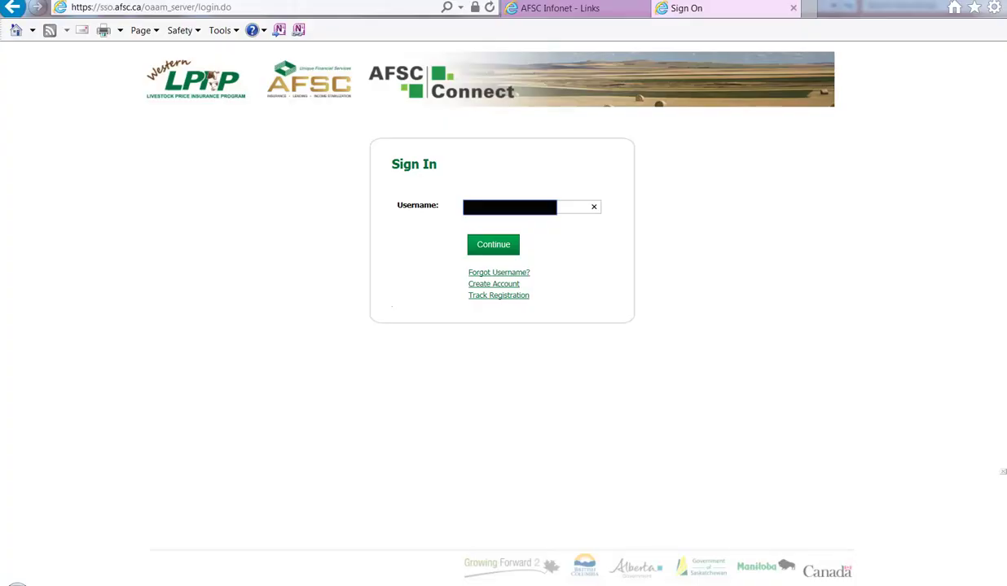
click(509, 254)
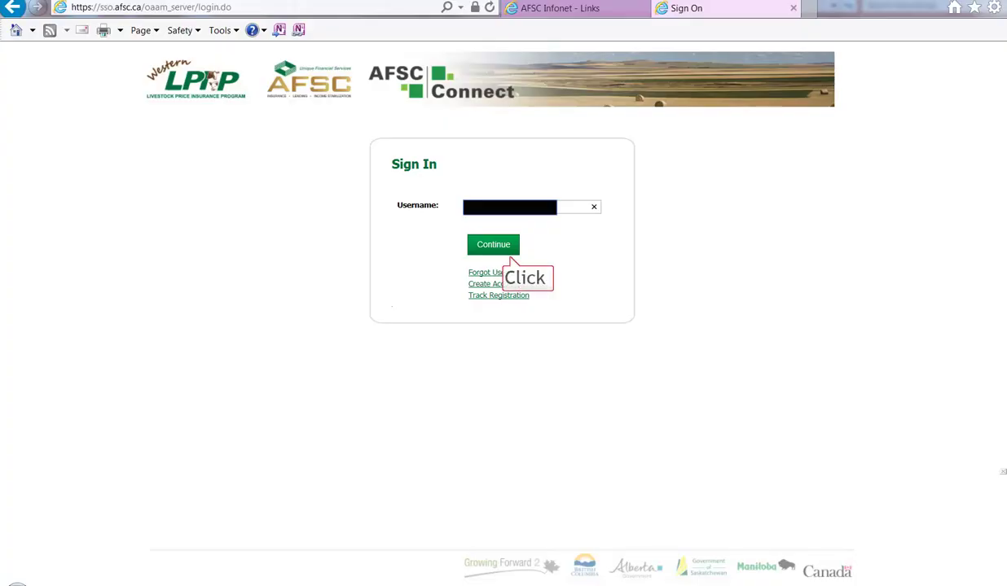
text(**********)
click(479, 343)
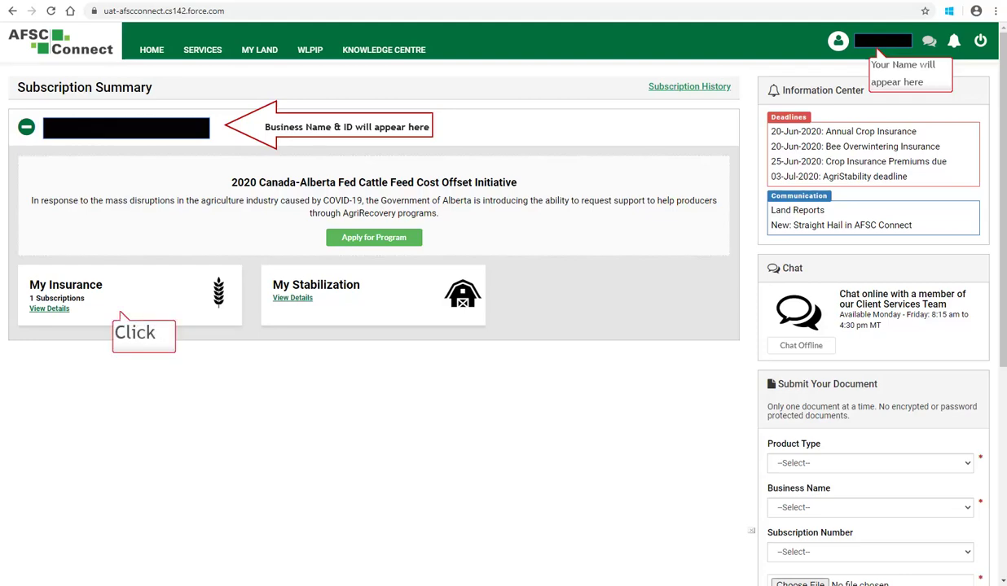
Step: Open the insurance subscription details to reach the 2020 Flax - Commercial - Dryland report
click(49, 308)
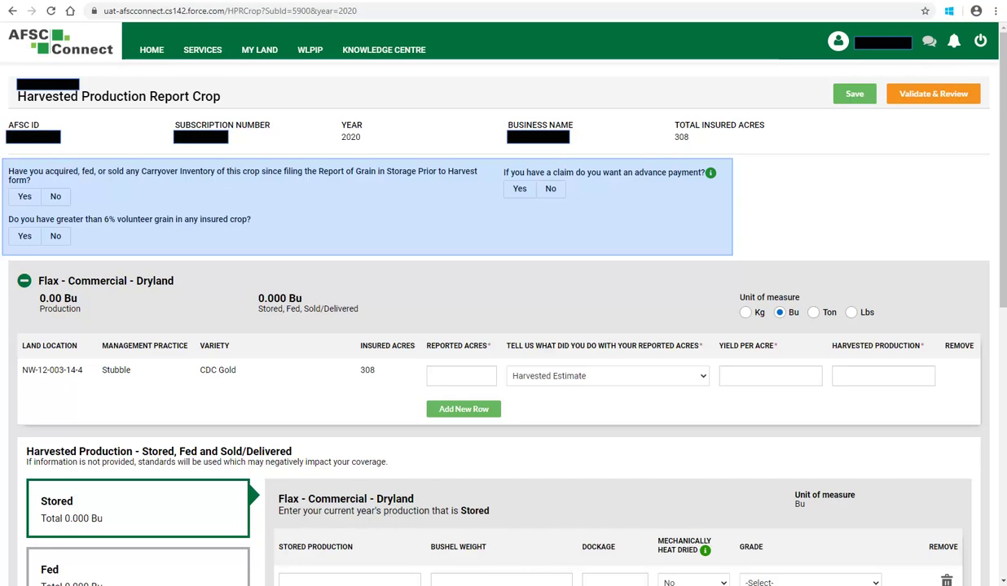
Step: Answer Yes to carryover inventory, then read and dismiss the advance payment note
click(24, 196)
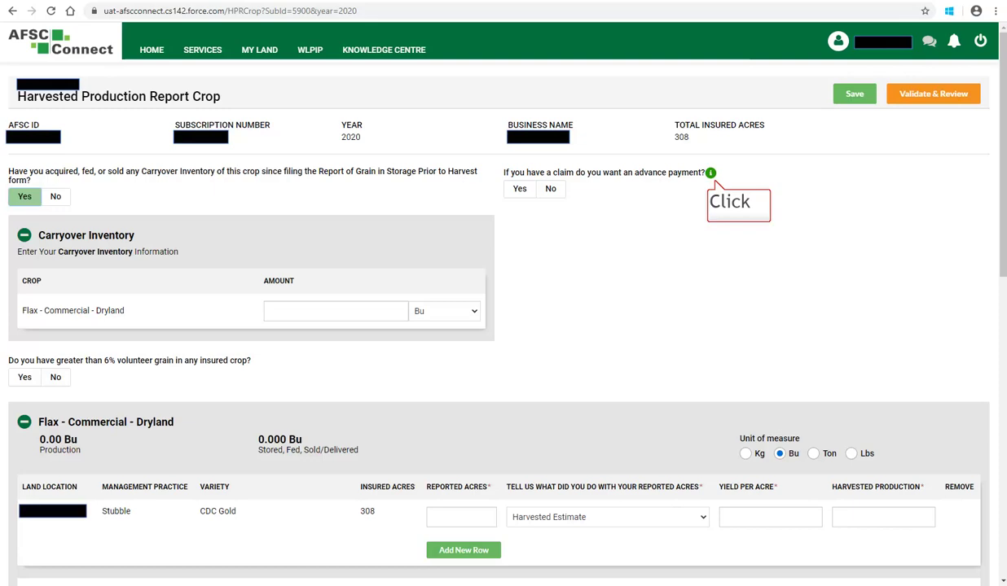
click(710, 172)
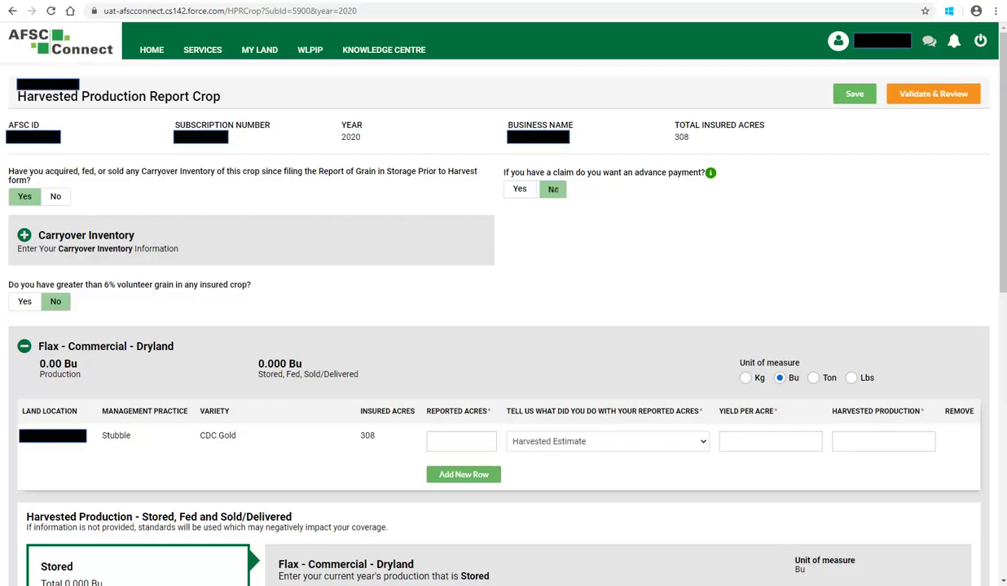
click(692, 335)
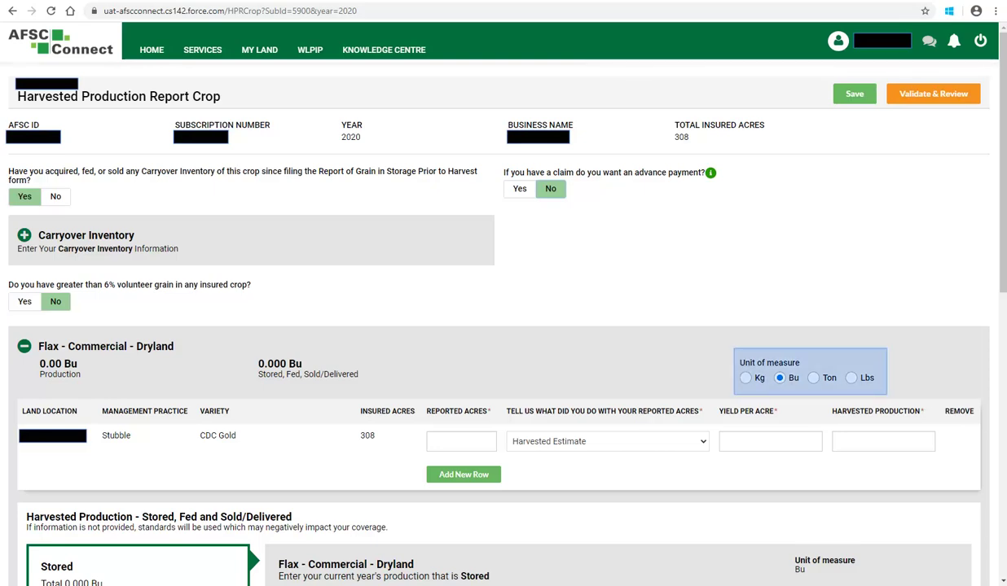
Step: Report 308 acres, Harvested Estimate, 22 yield per acre (6,776.00 Bu), and discard an extra row
scroll(811, 370, down, 1)
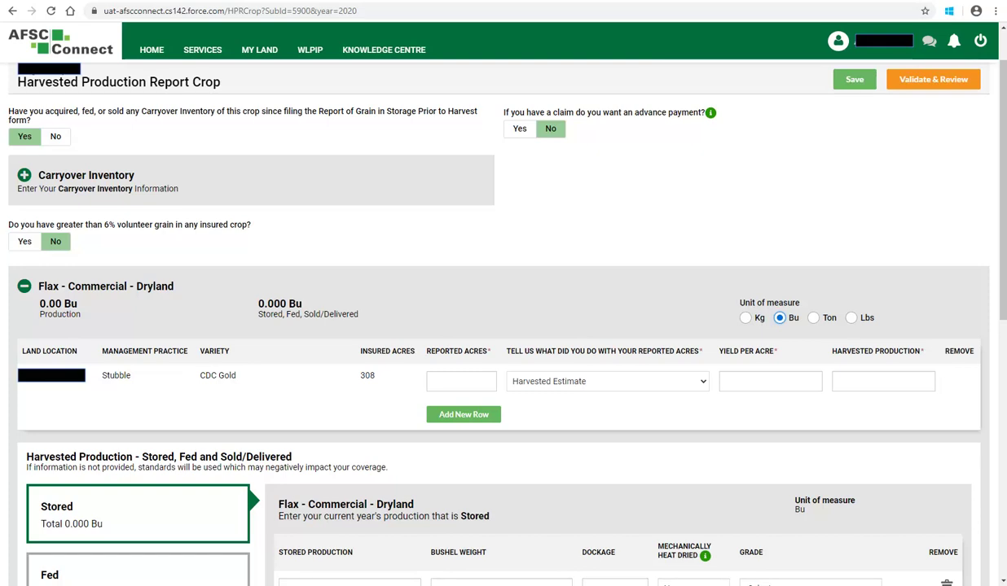
click(461, 381)
text(308)
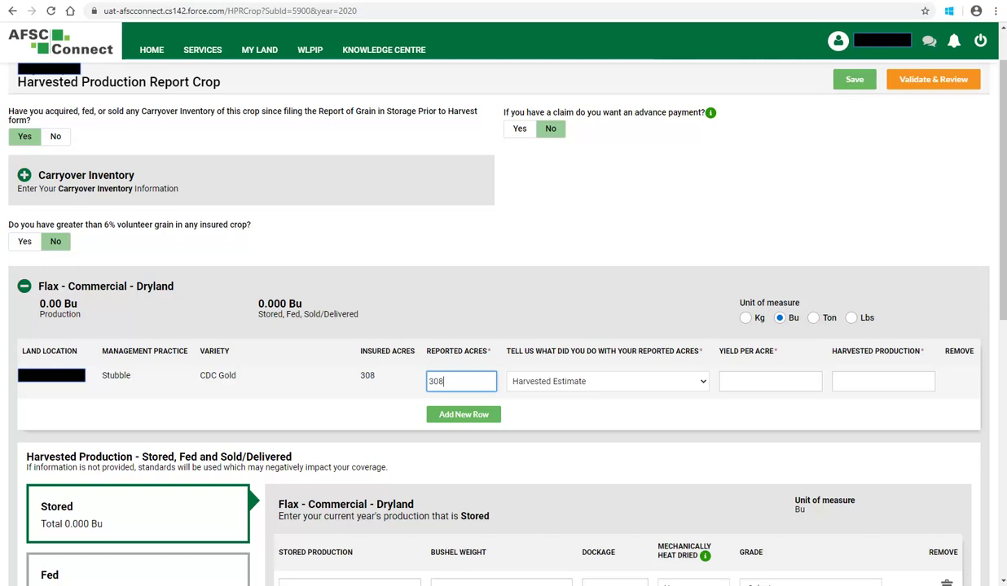
click(606, 382)
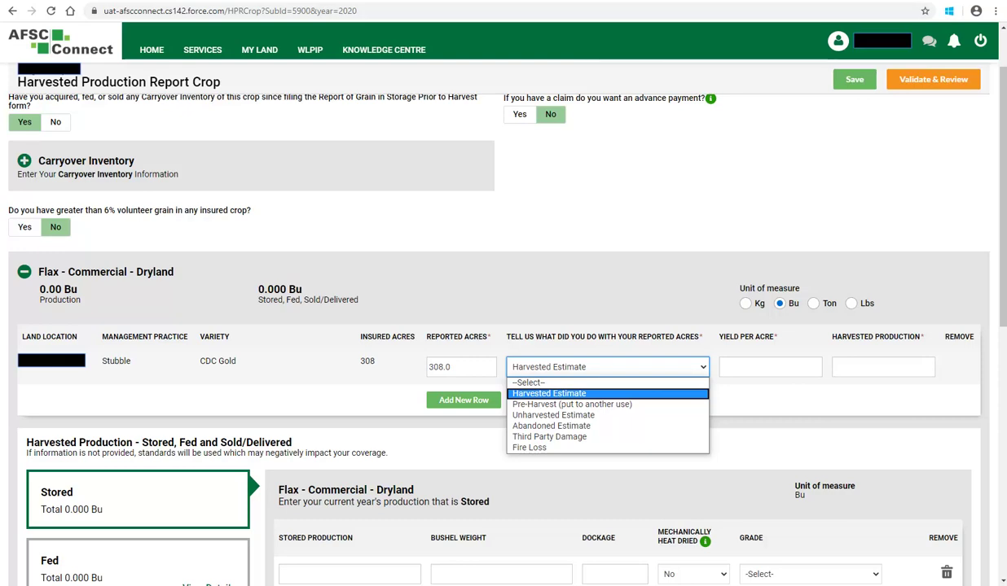
key(Return)
key(Tab)
text(22)
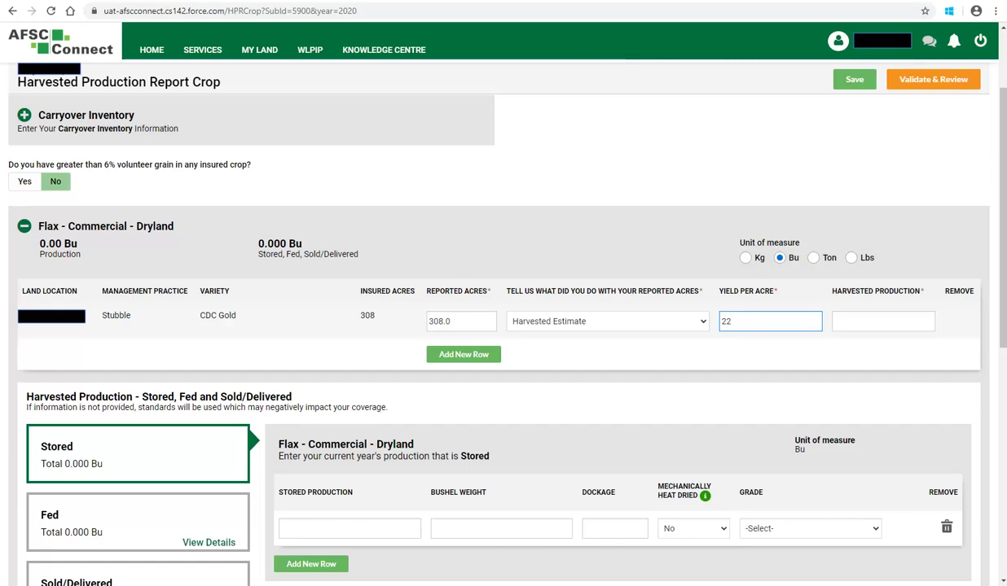
key(Tab)
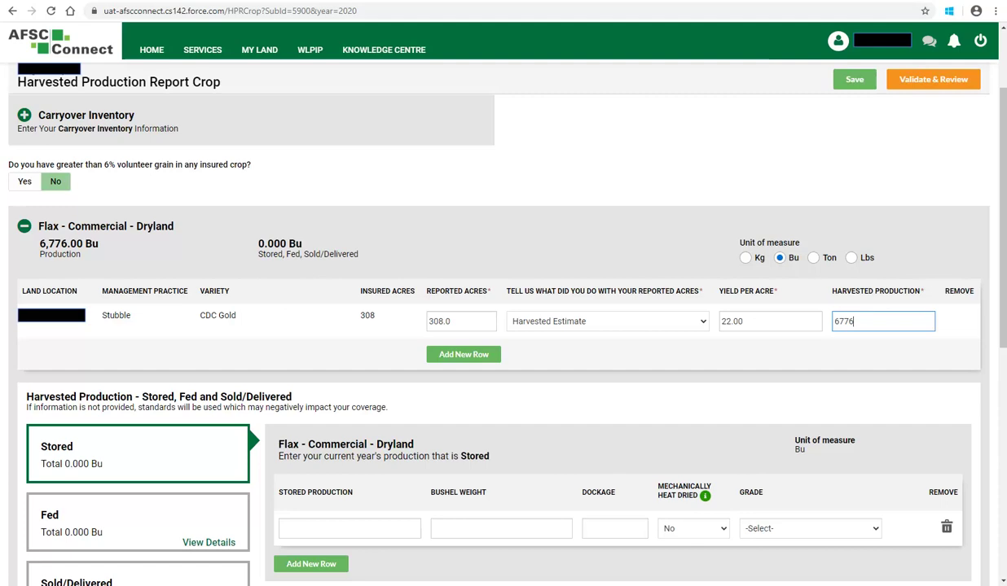
click(481, 362)
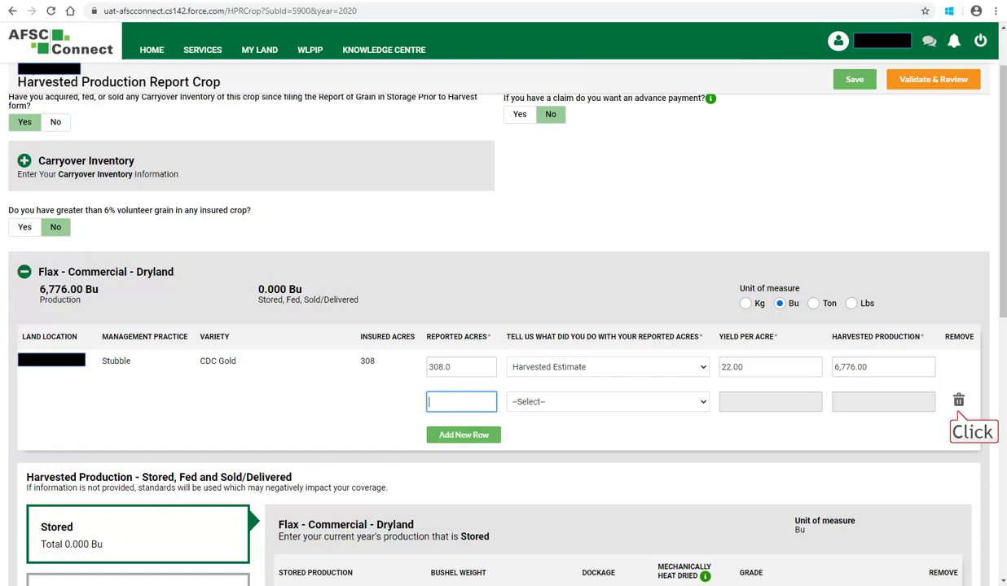
click(958, 403)
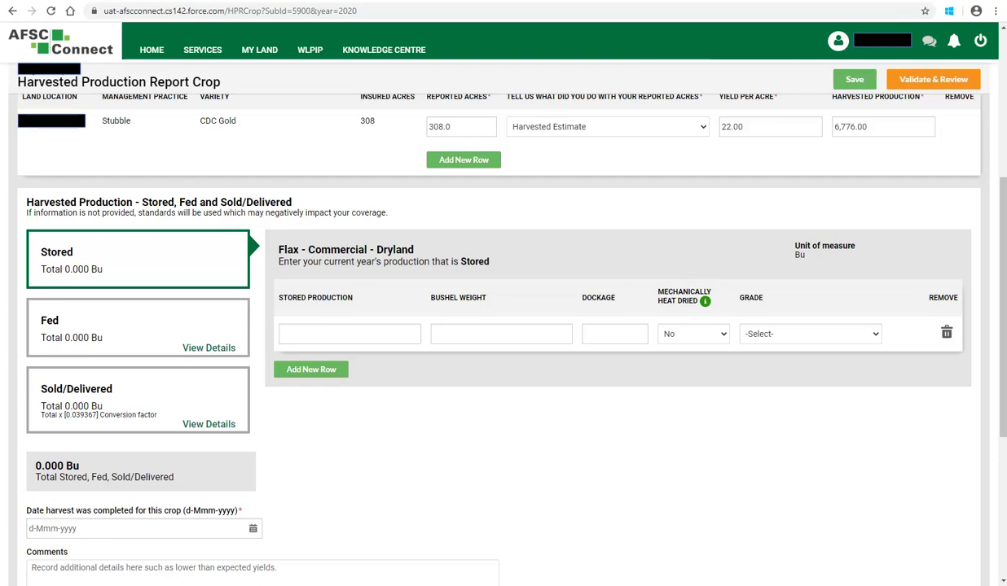
Step: Read the heat-dried grain note, then add and delete an extra stored production row
double_click(705, 301)
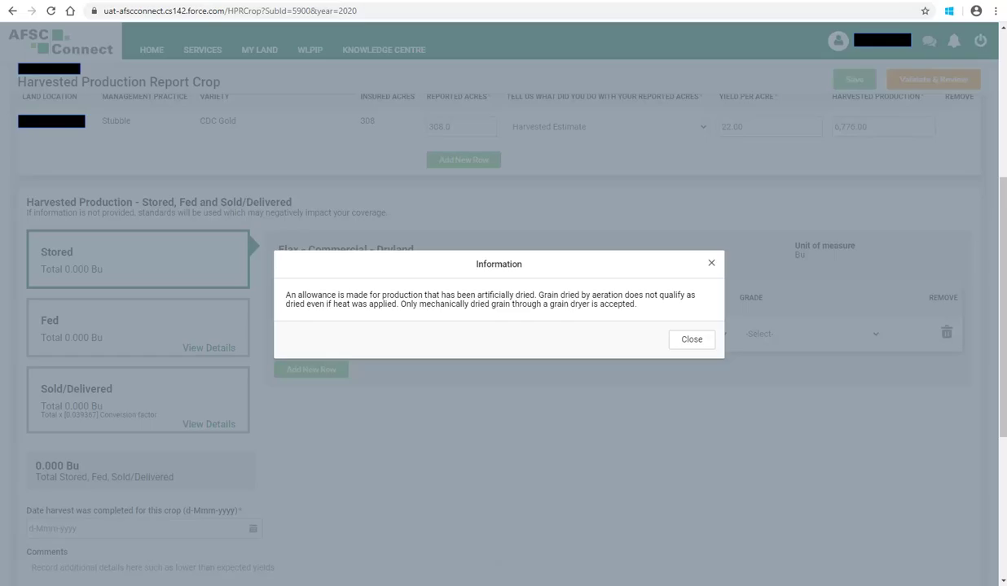
key(Escape)
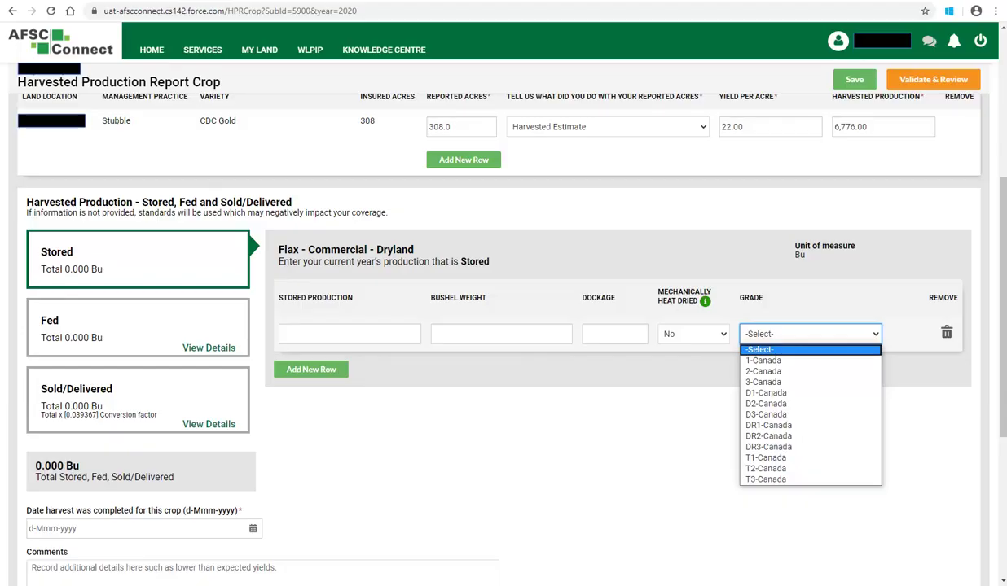
click(311, 369)
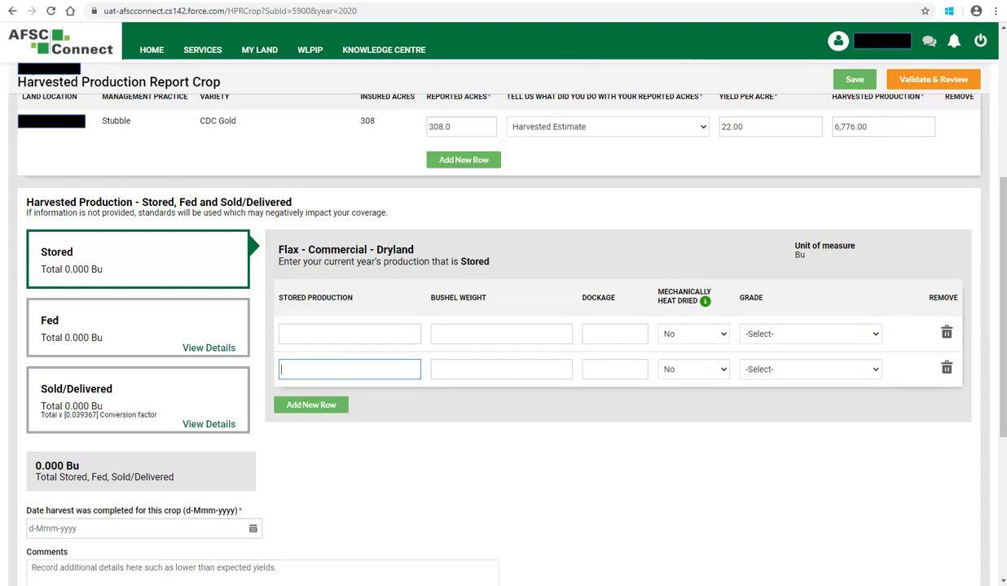
click(308, 406)
click(947, 374)
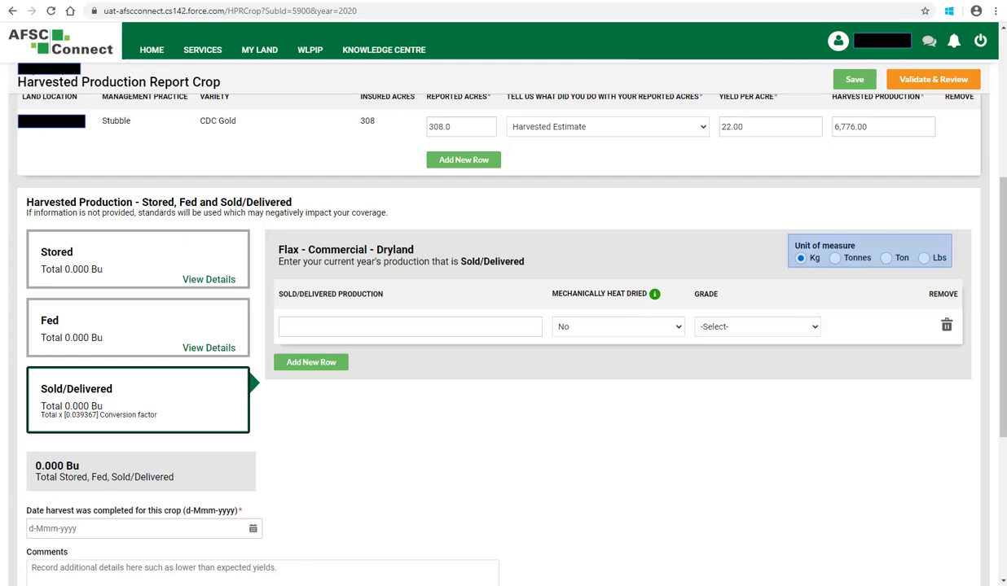
Step: Enter 172,123 Kg as the Sold/Delivered production for flax
text(172123)
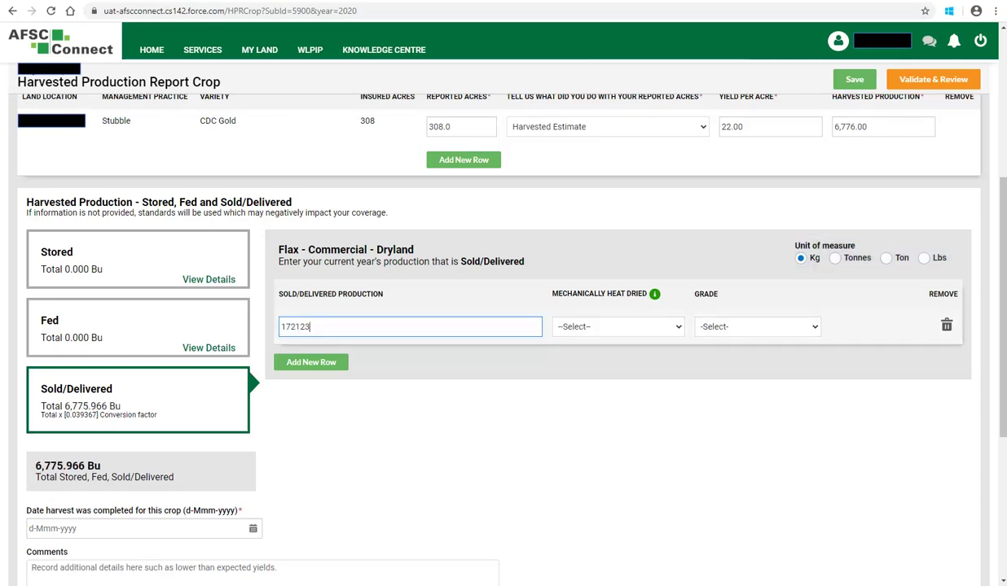
triple_click(80, 405)
text(172123)
key(Tab)
Step: Set mechanically heat dried to No and grade 1-Canada, then check the 13,551.966 Bu total
key(alt+Down)
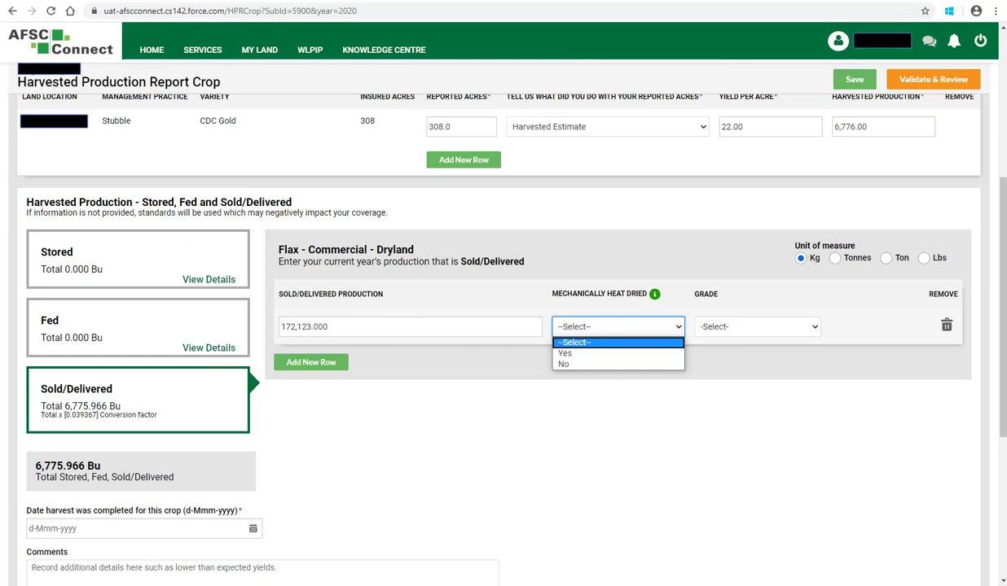
key(Down)
key(Down)
key(Tab)
key(alt+Down)
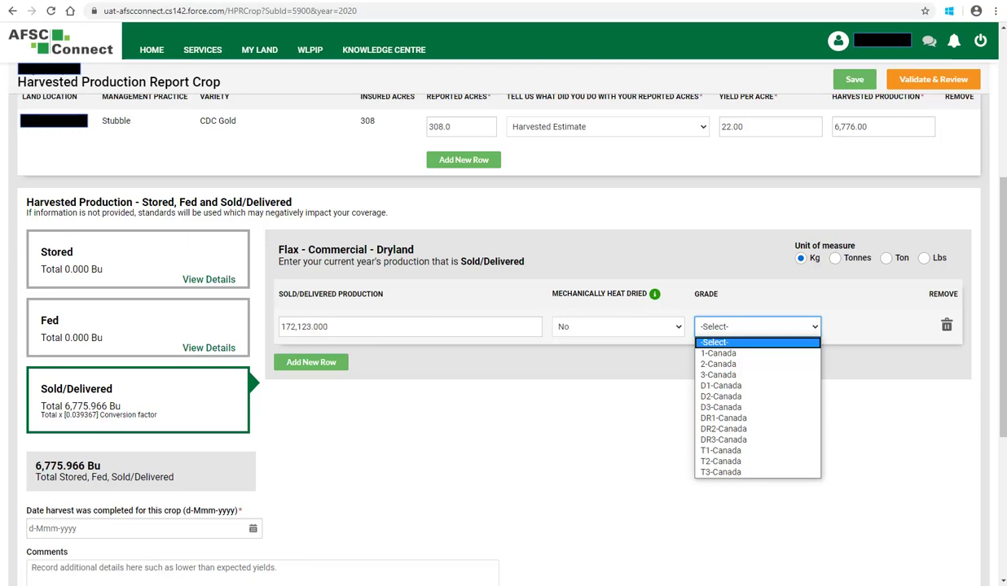
key(Down)
key(Return)
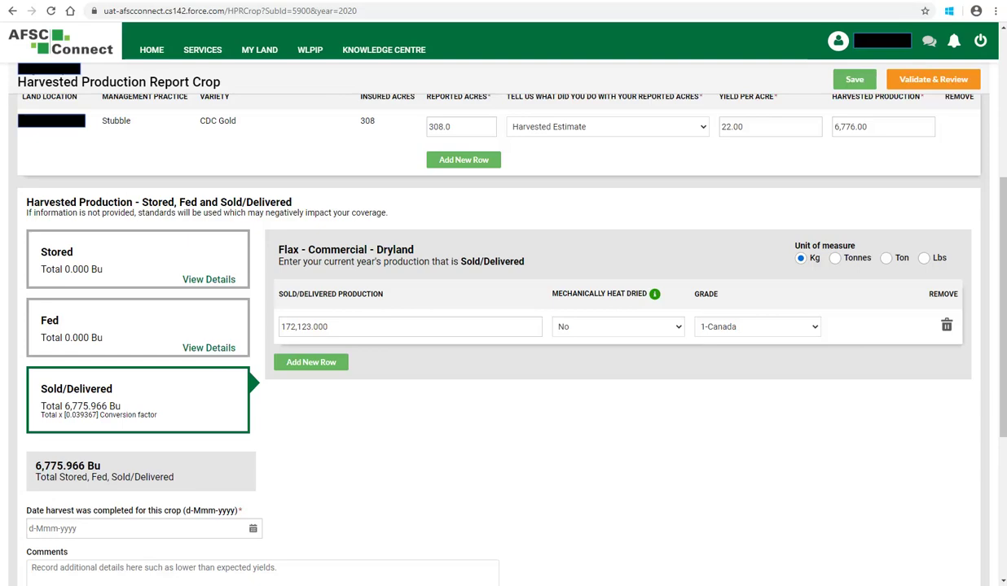
triple_click(81, 406)
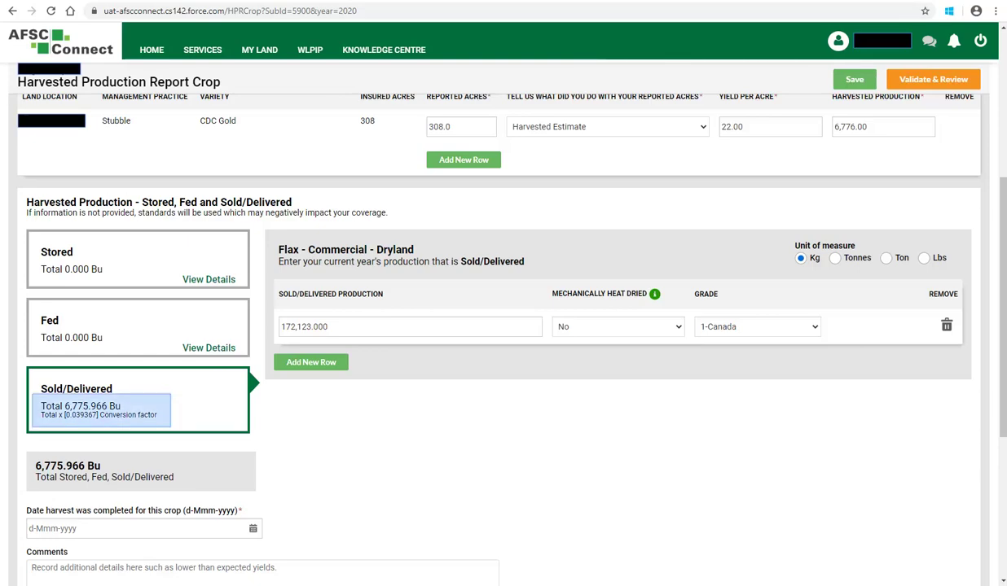
triple_click(81, 470)
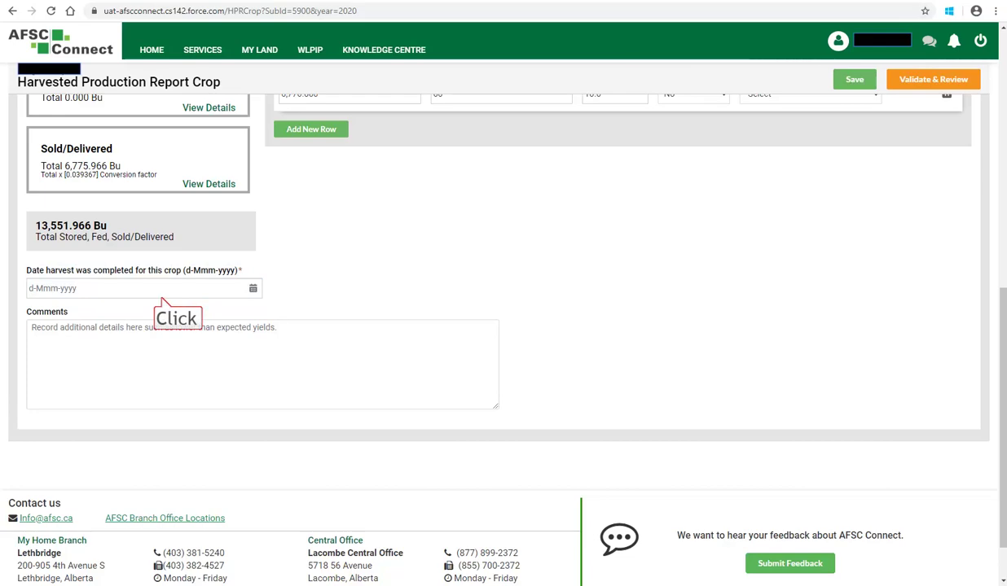
Step: Enter 17-Sep-2020 as the date the flax harvest was completed
click(161, 295)
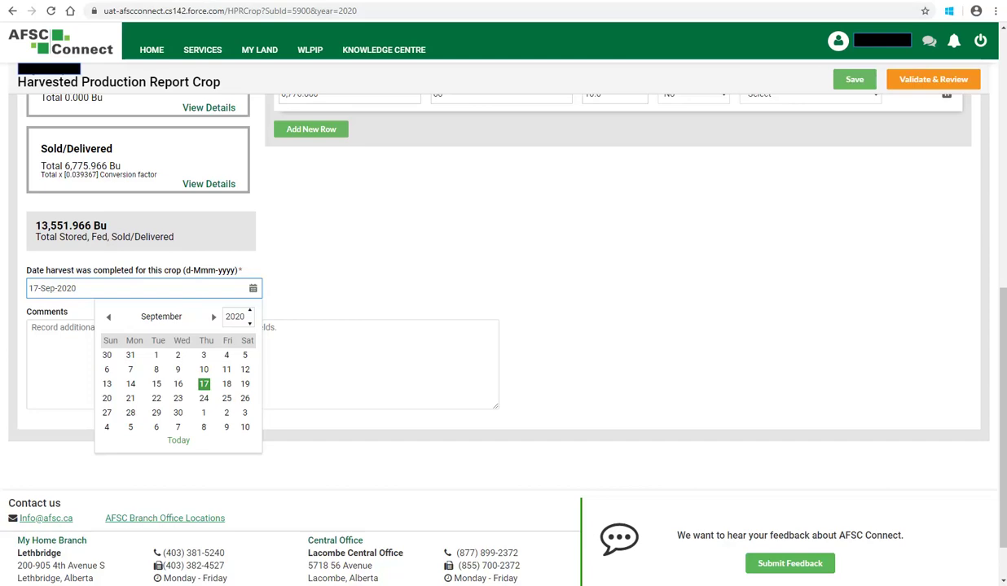
key(Escape)
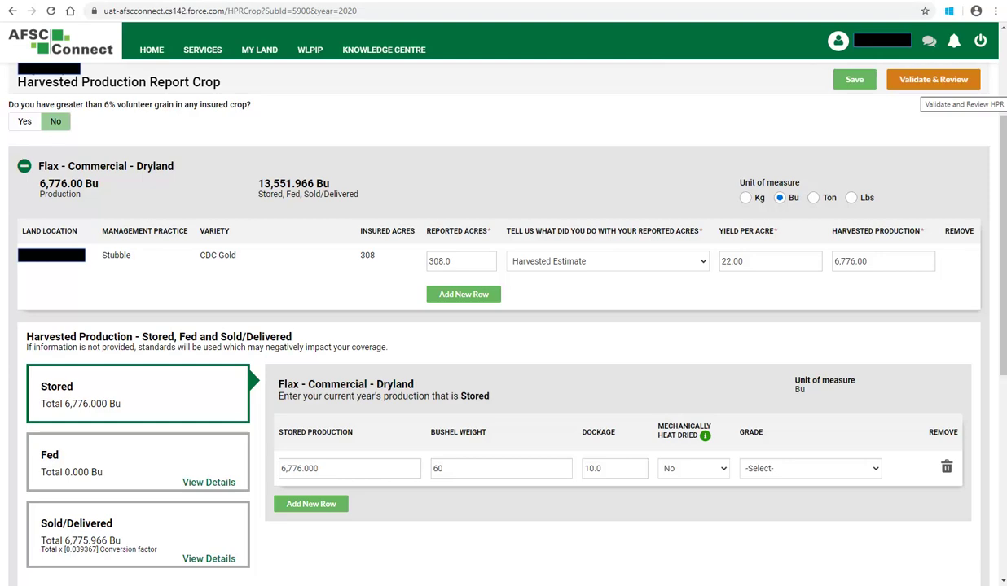
Step: Validate the report and move past the error notice to the one remaining warning
click(933, 82)
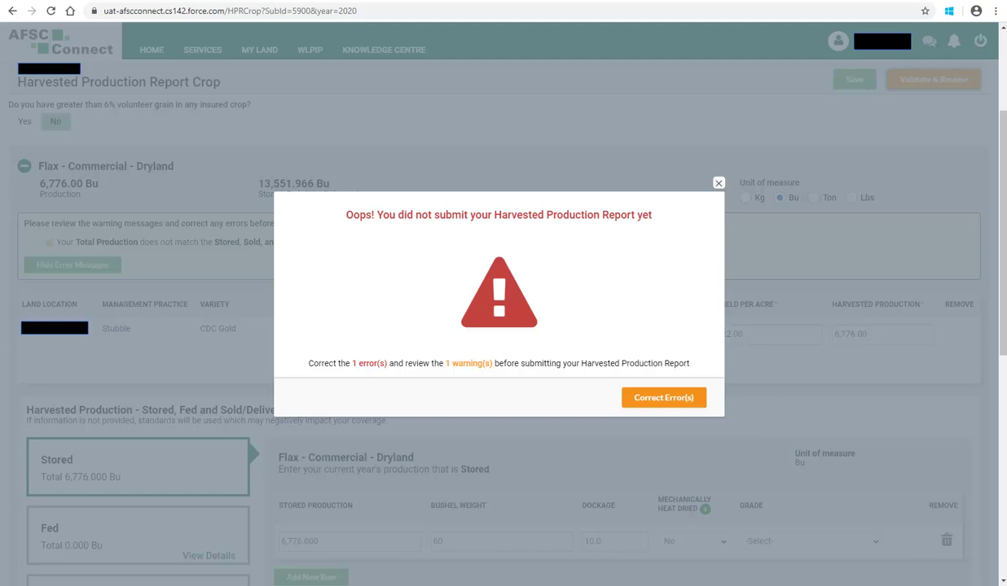
click(659, 404)
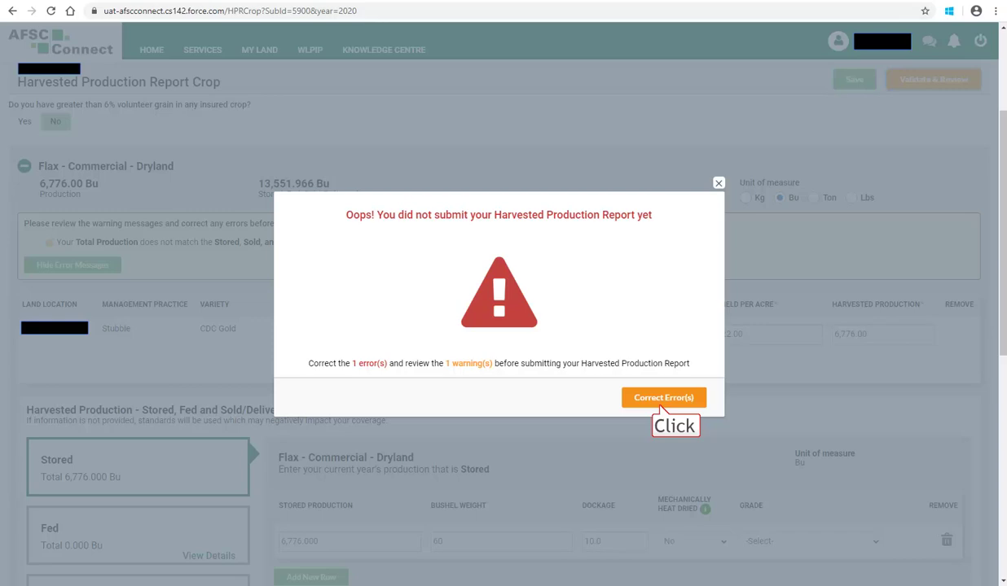
click(661, 397)
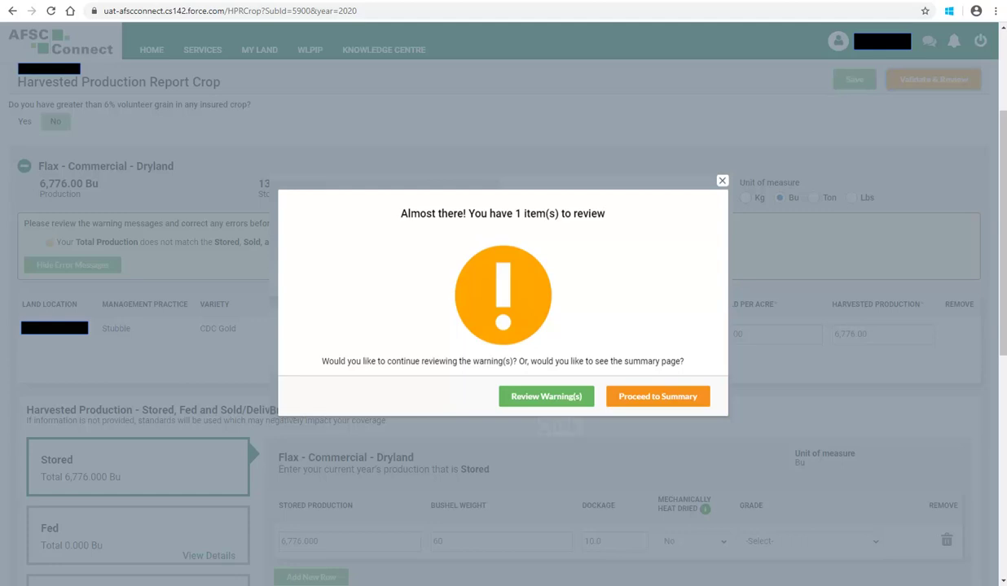
Step: Return to the form and enter 150.00 Bu as the flax carryover inventory
click(544, 399)
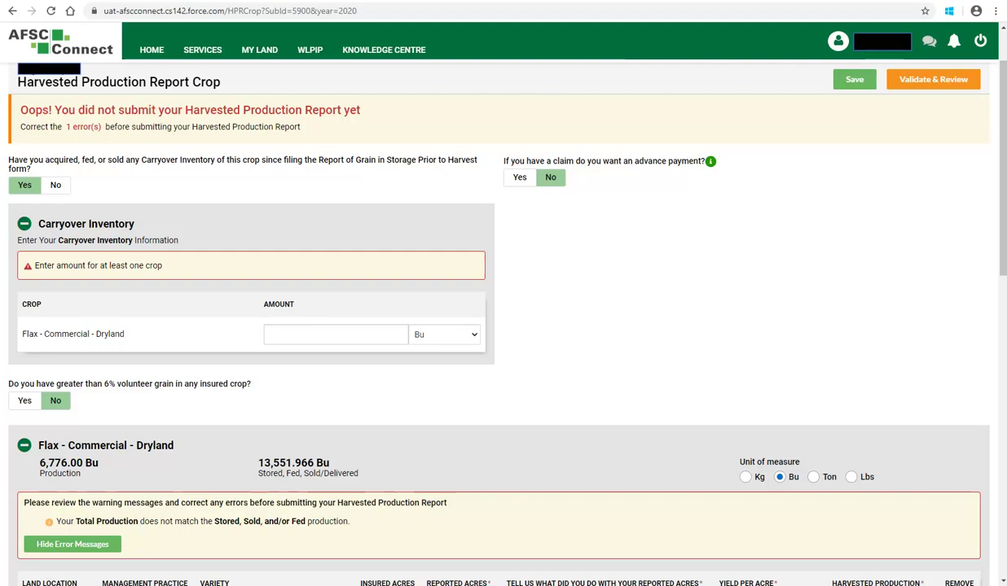
text(150.00)
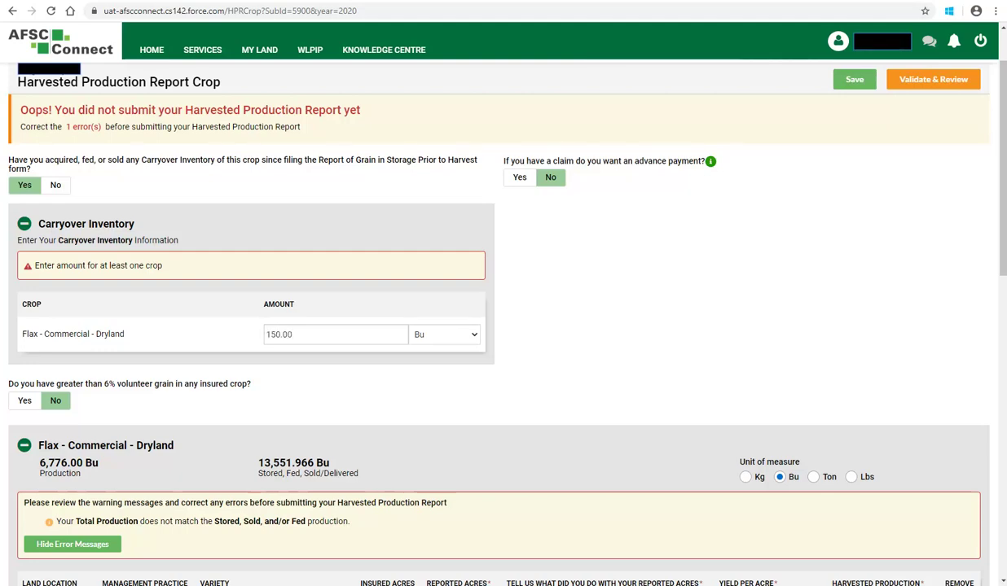
scroll(400, 463, down, 4)
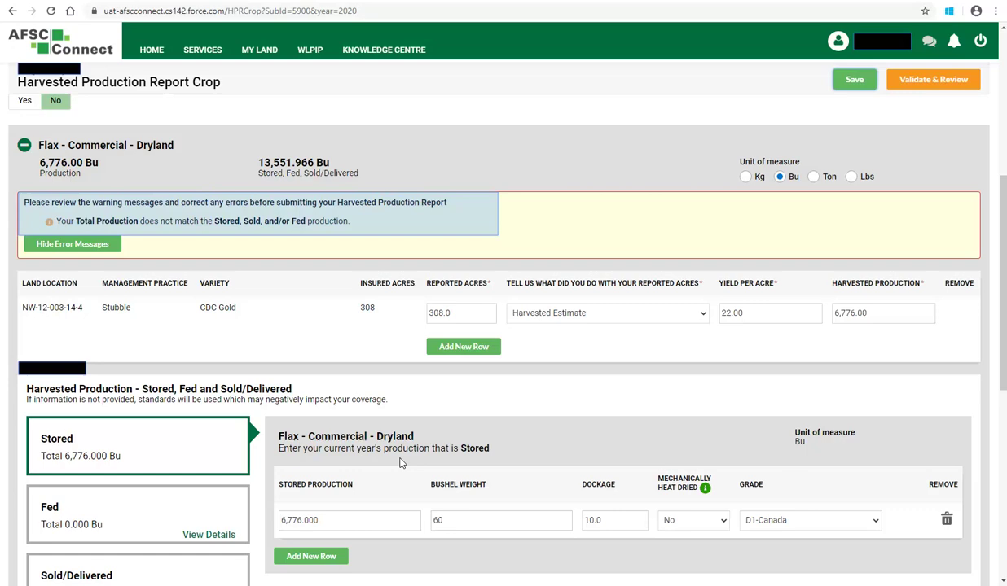
scroll(399, 463, down, 1)
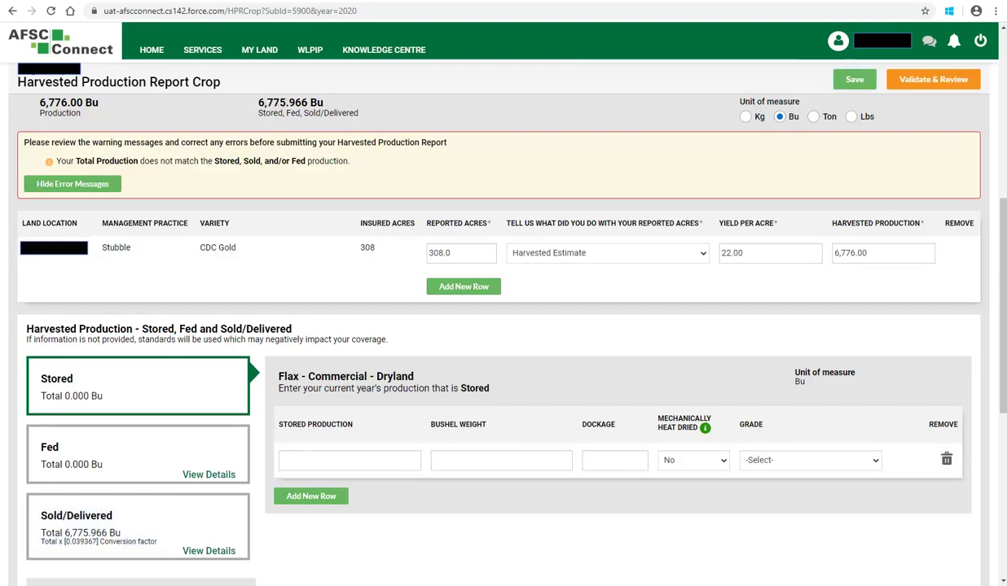
Step: Re-validate, proceed to the report summary and bring the Declaration section into view
click(933, 79)
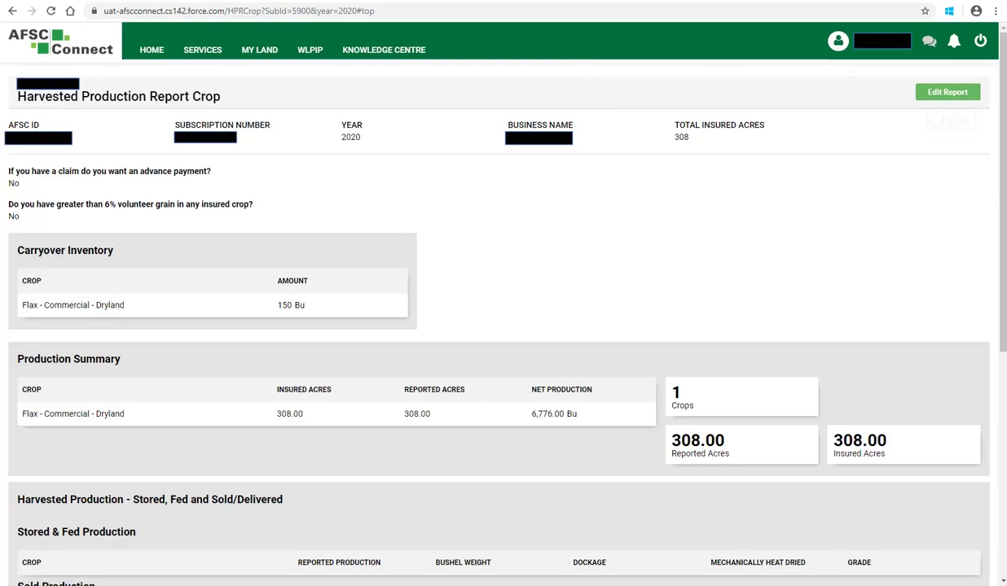
click(936, 98)
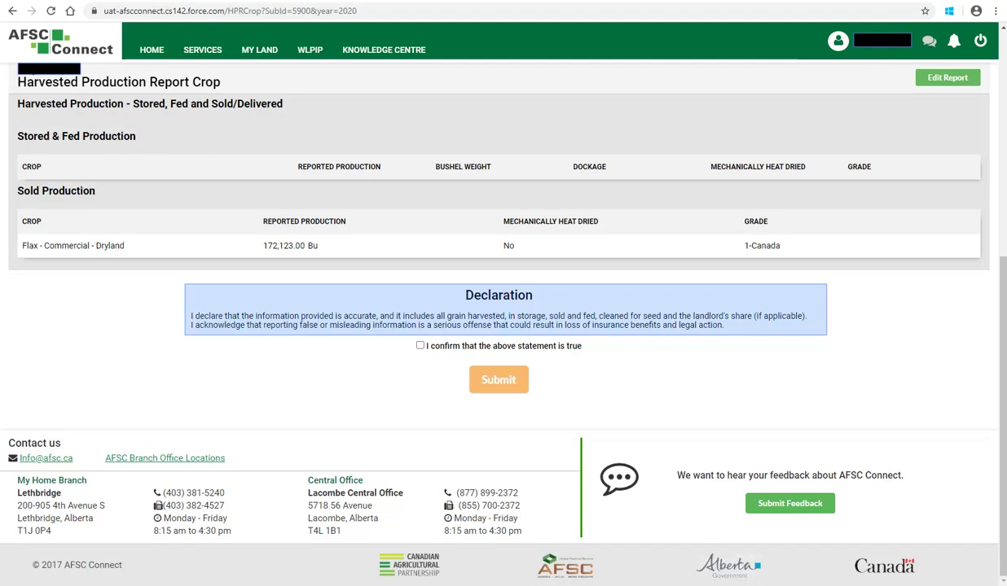
Step: Confirm the declaration 'I confirm that the above statement is true' and submit the Harvested Production Report
click(420, 345)
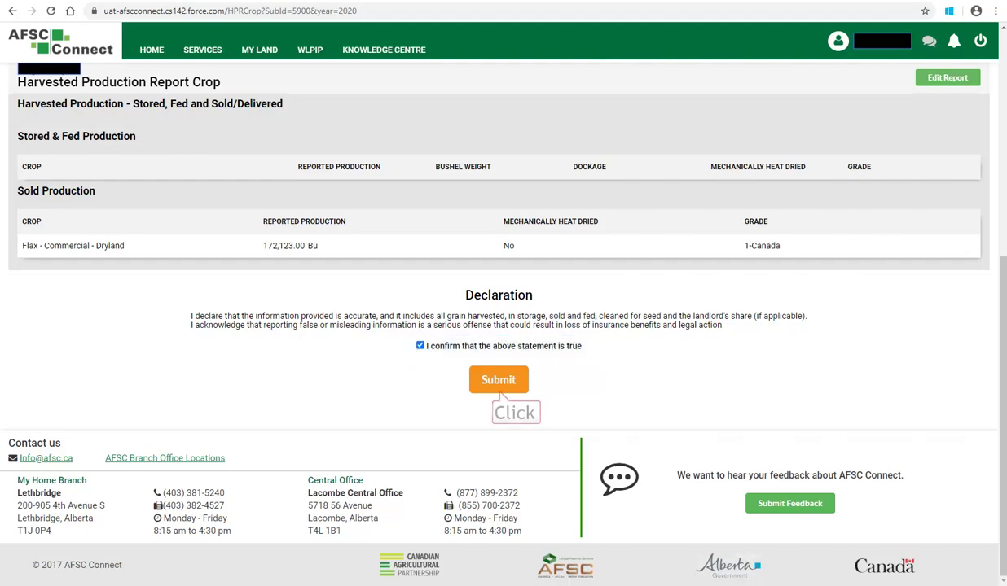
click(499, 389)
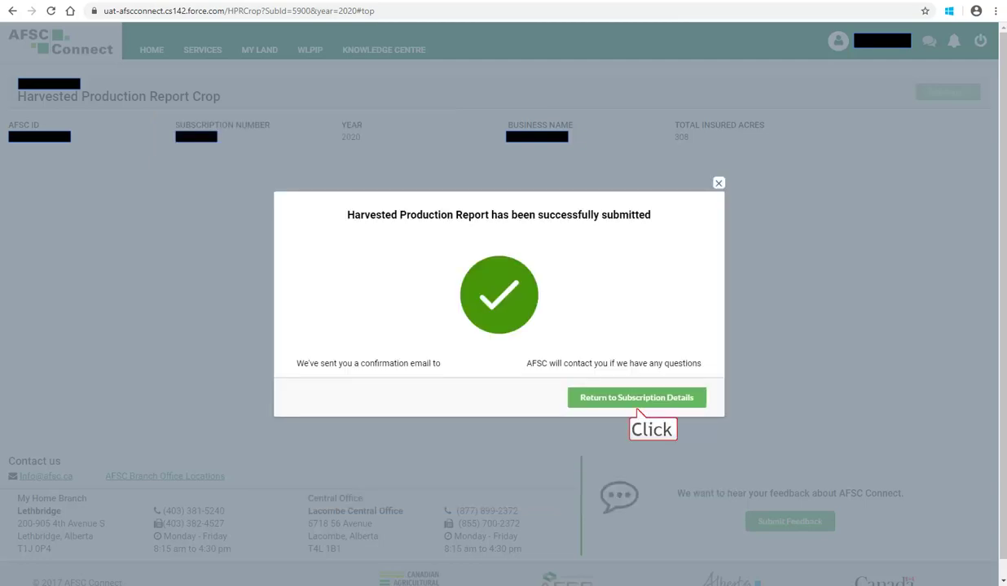
Step: From the subscription details, expand Harvested Production Report Information and view the submitted report read-only
click(638, 407)
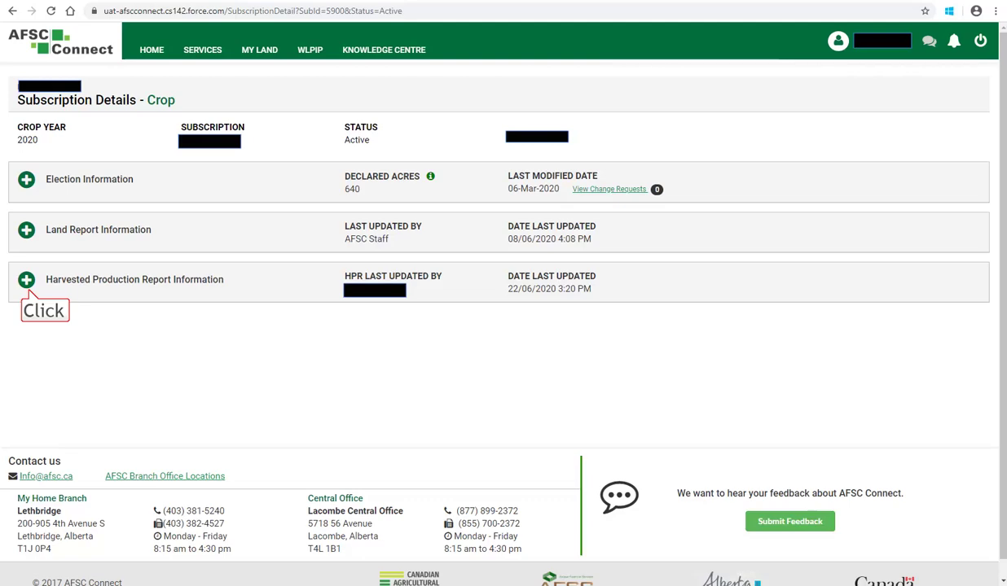
click(27, 281)
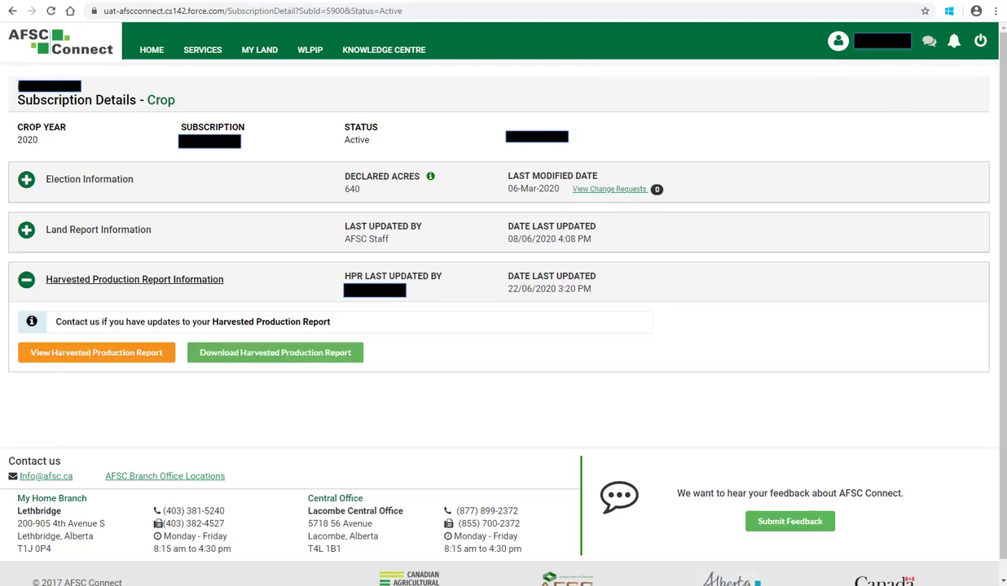
click(89, 359)
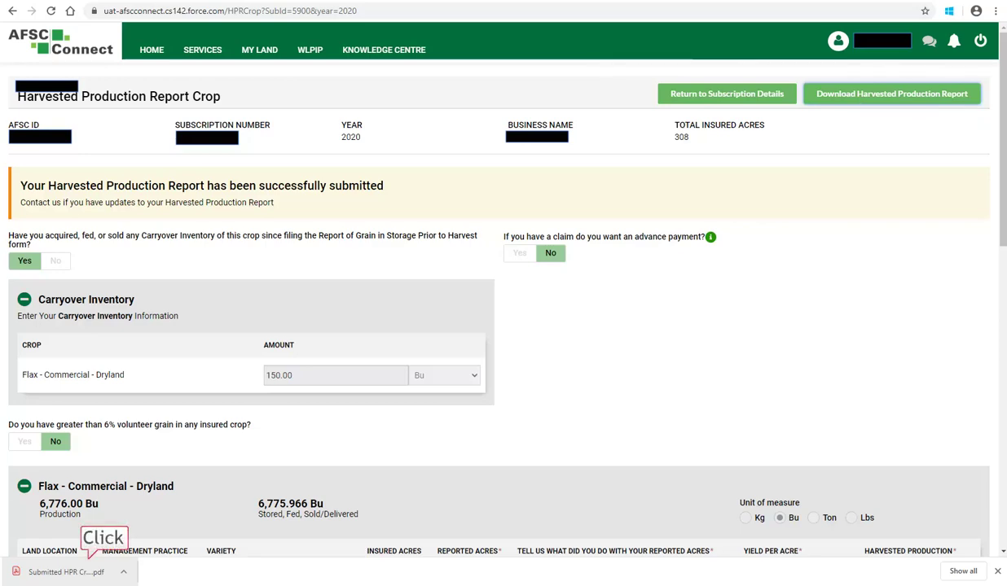
Step: Open the downloaded Harvested Production Report 2020 PDF from Chrome's download bar
click(65, 572)
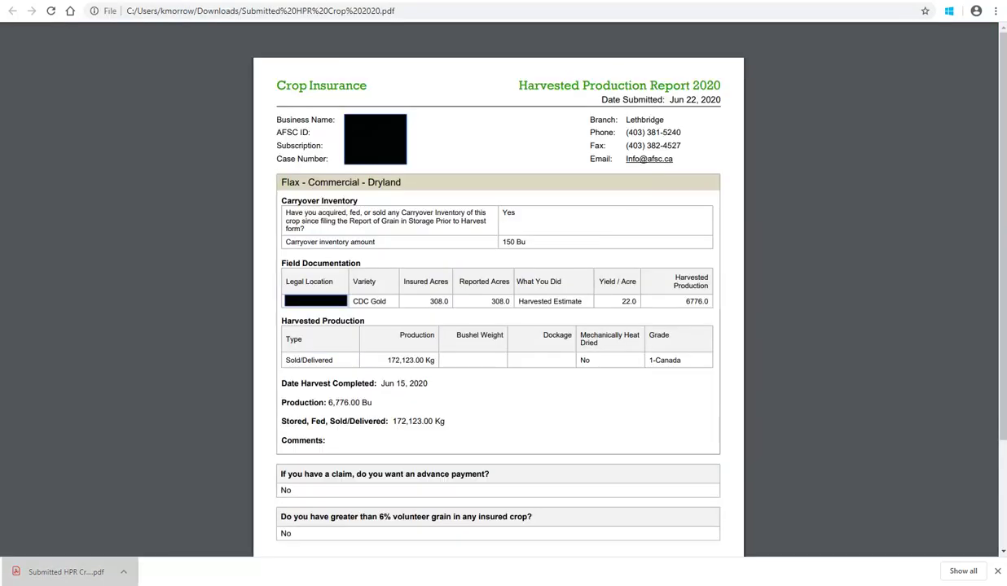